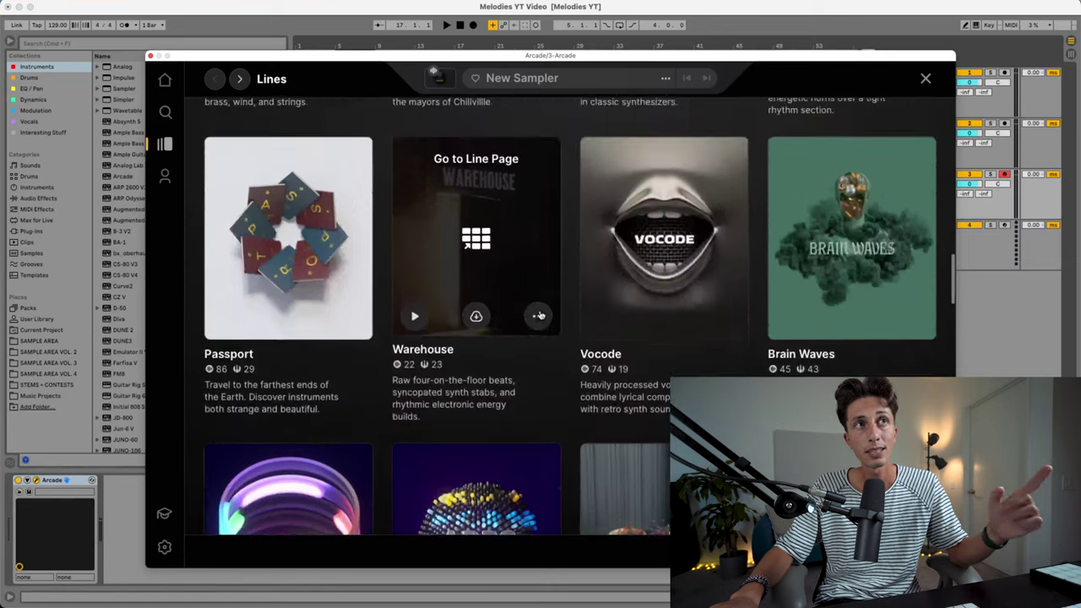
Open the Warehouse line and load its Transatlantic sampler.
click(473, 258)
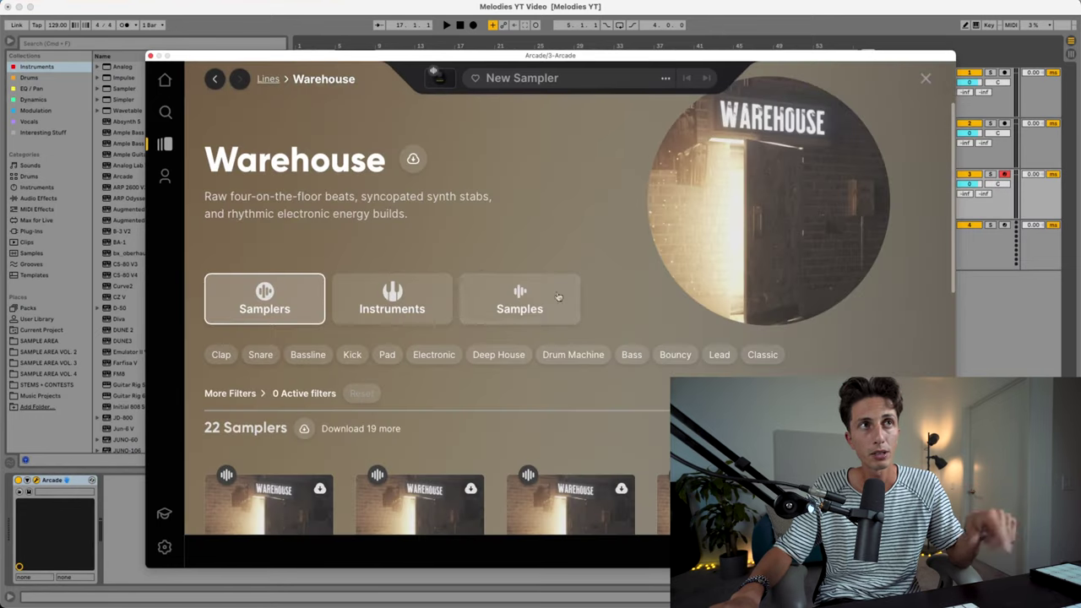
scroll(541, 204, down, 5)
mouse_move(706, 239)
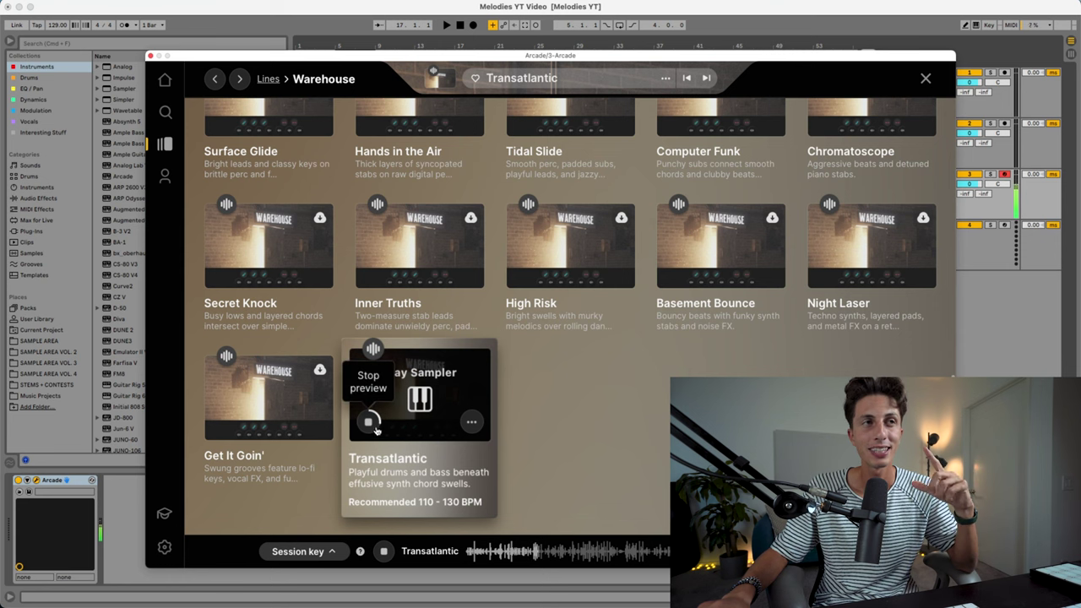
click(420, 400)
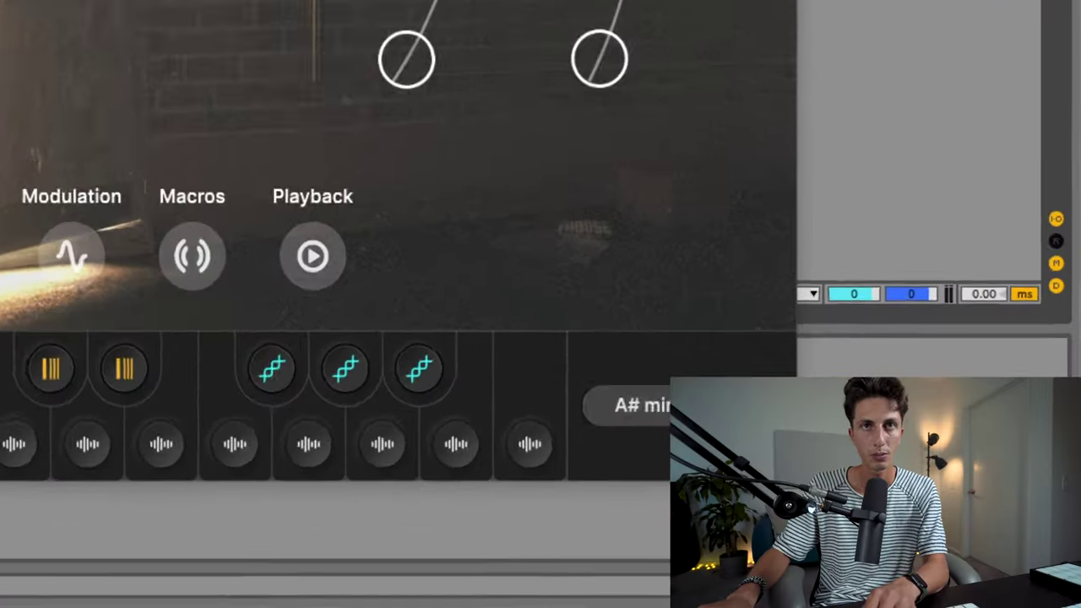
Set the key of the Transatlantic sampler to G min.
click(640, 405)
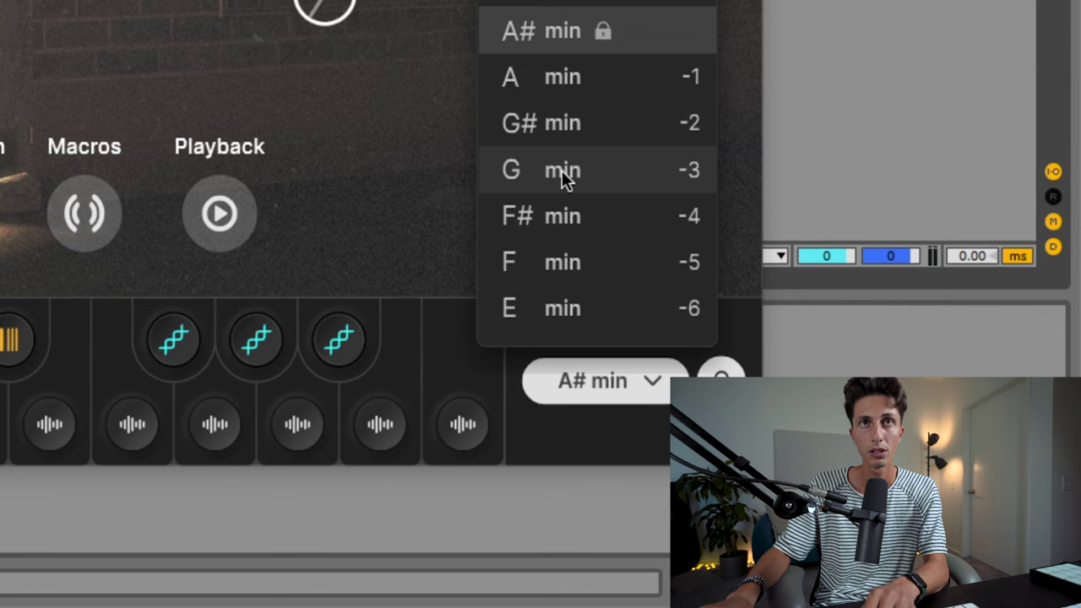
click(564, 173)
click(640, 393)
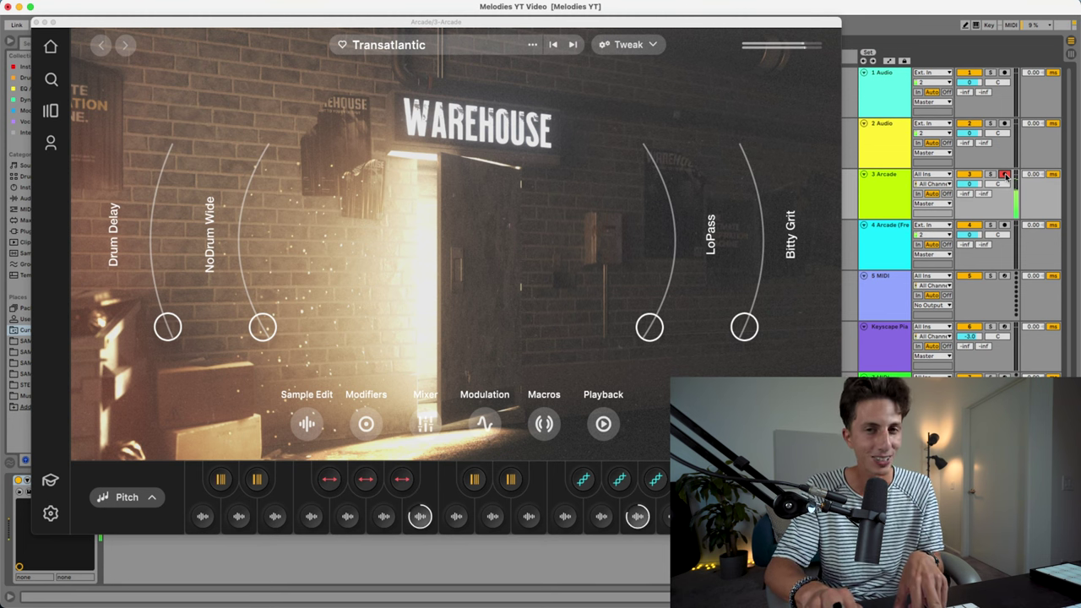
Select the Arcade (Freeze) audio clip in the arrangement and open its context options.
click(864, 350)
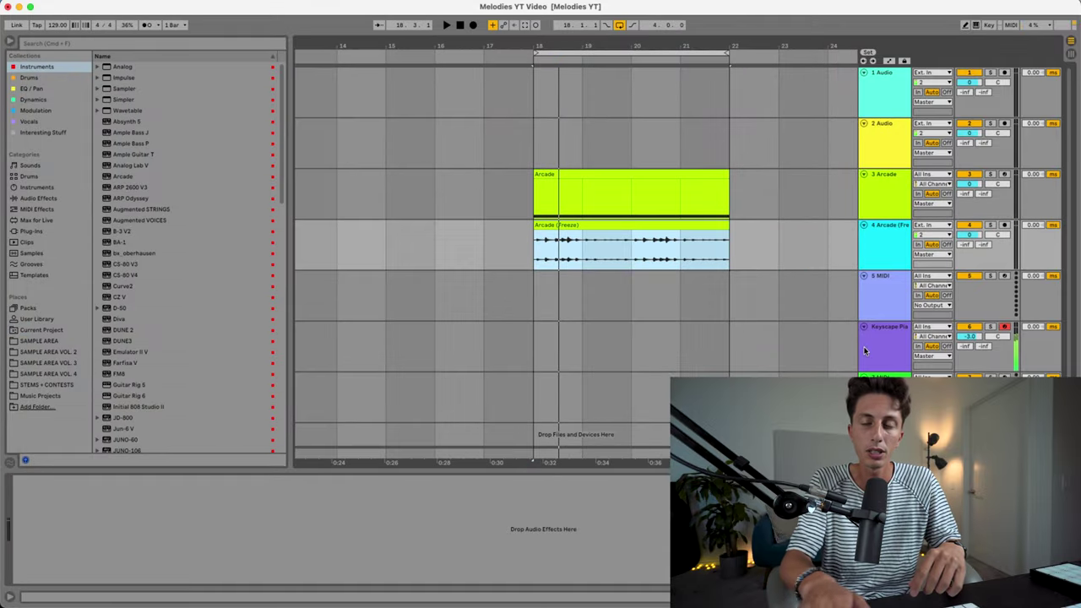
click(574, 256)
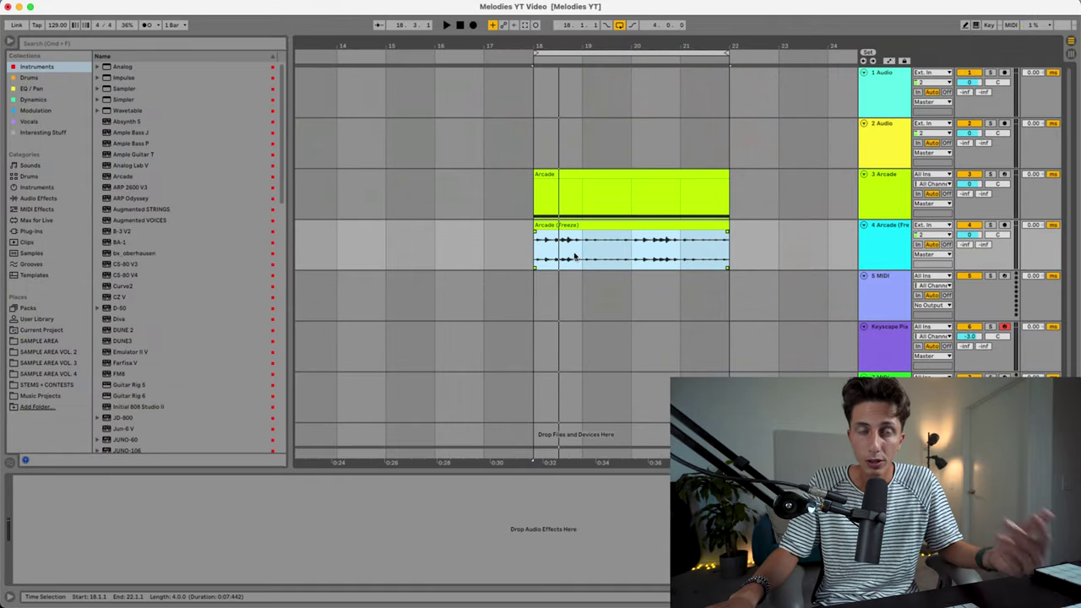
right_click(548, 226)
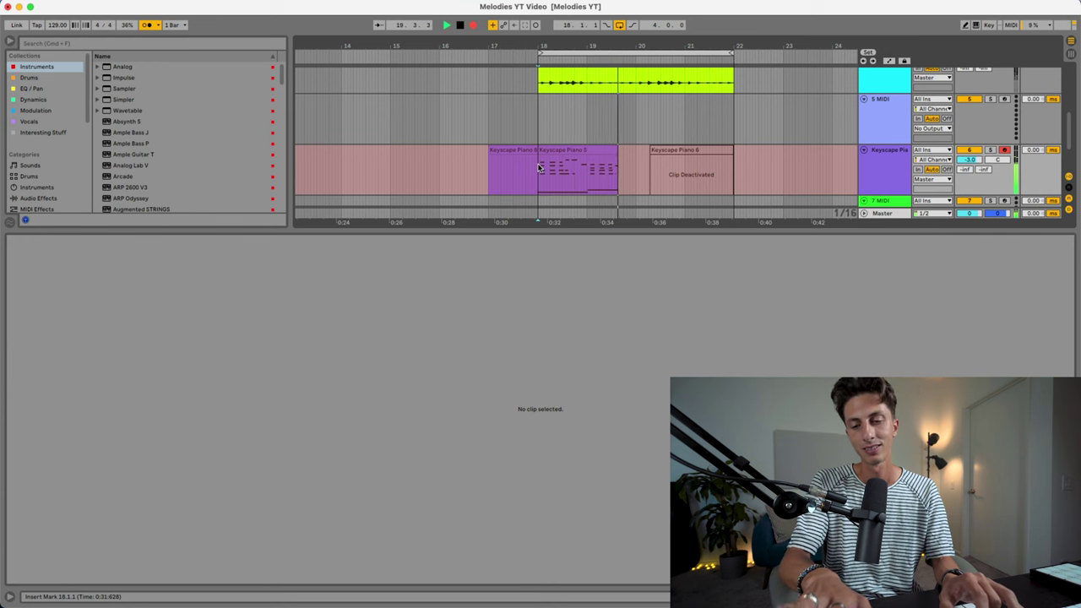
Stop playback and select the Keyscape Piano clip that starts at bar 17.
key(space)
click(532, 173)
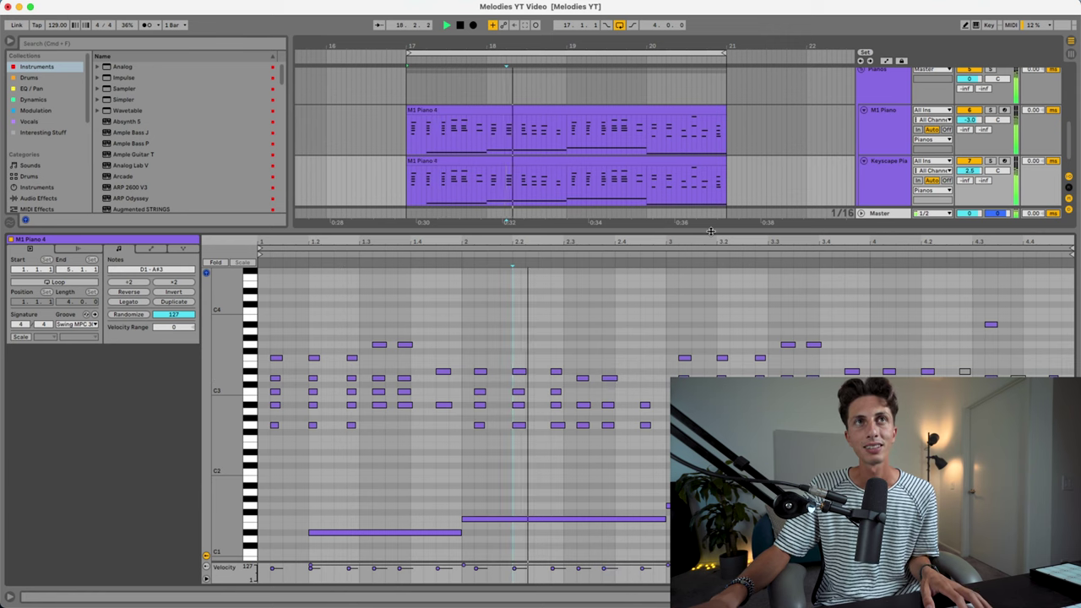
Hide the clip's note editor and select the Arcade (Freeze) clip's track in the arrangement.
key(super+alt+l)
click(633, 225)
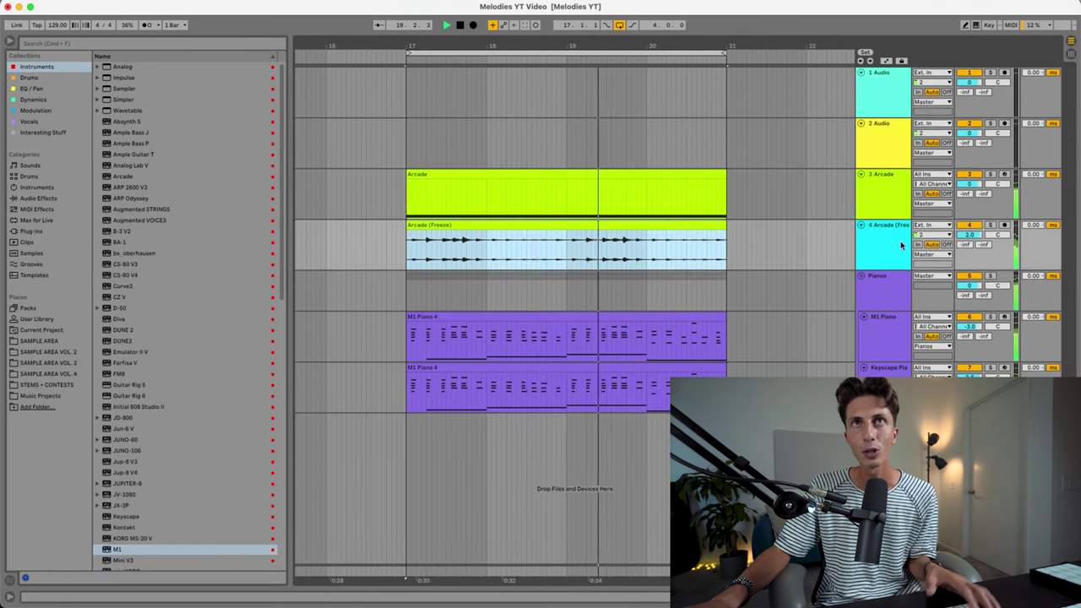
click(828, 244)
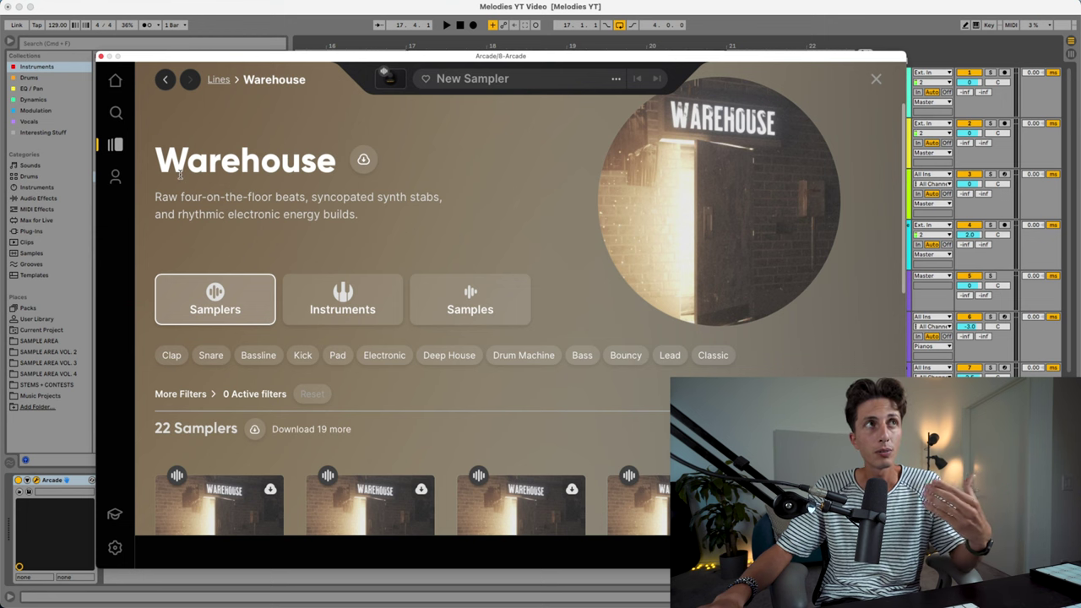
Browse the instruments of the Warehouse line for a sound to layer with the pianos.
scroll(320, 185, down, 3)
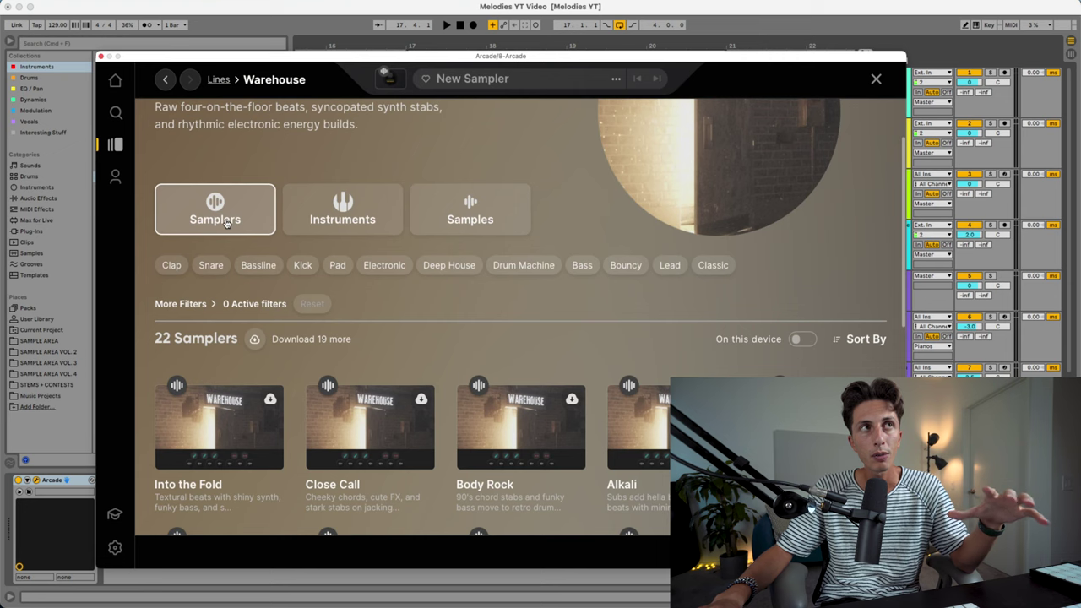
click(338, 224)
scroll(347, 203, down, 5)
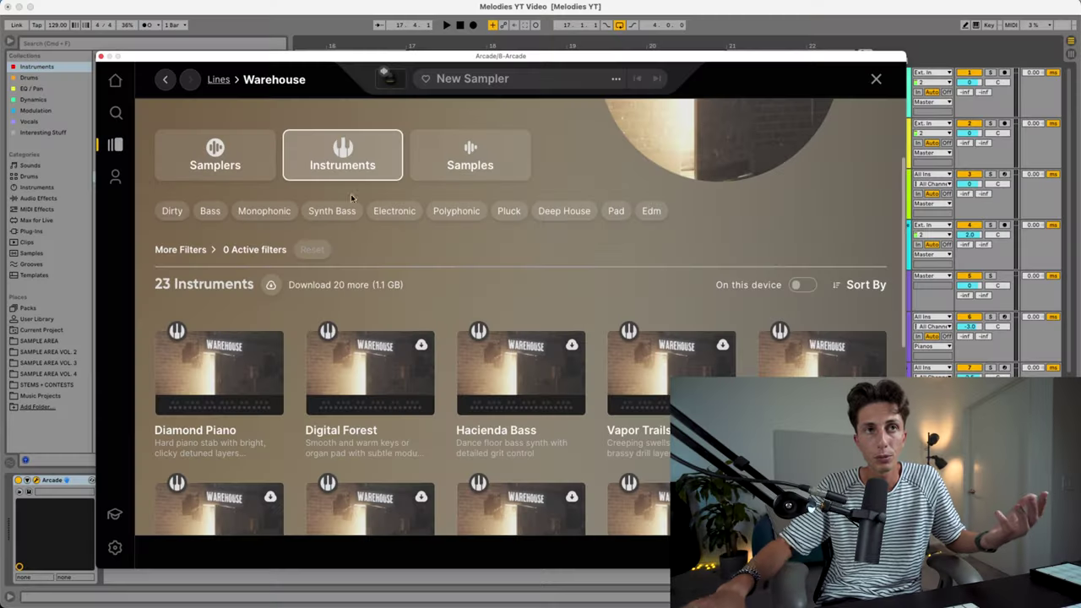
scroll(420, 291, down, 2)
scroll(456, 358, down, 8)
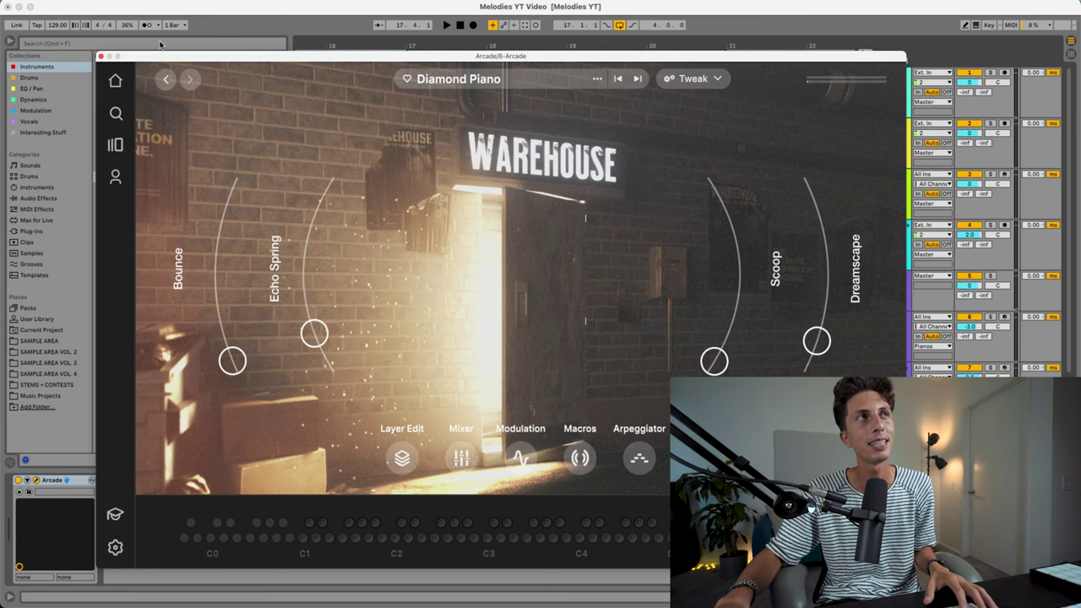
Close the Arcade window, then select the M1 Piano 4 clip on the new Arcade track and play it with the arrangement.
click(101, 57)
scroll(559, 418, down, 2)
click(559, 412)
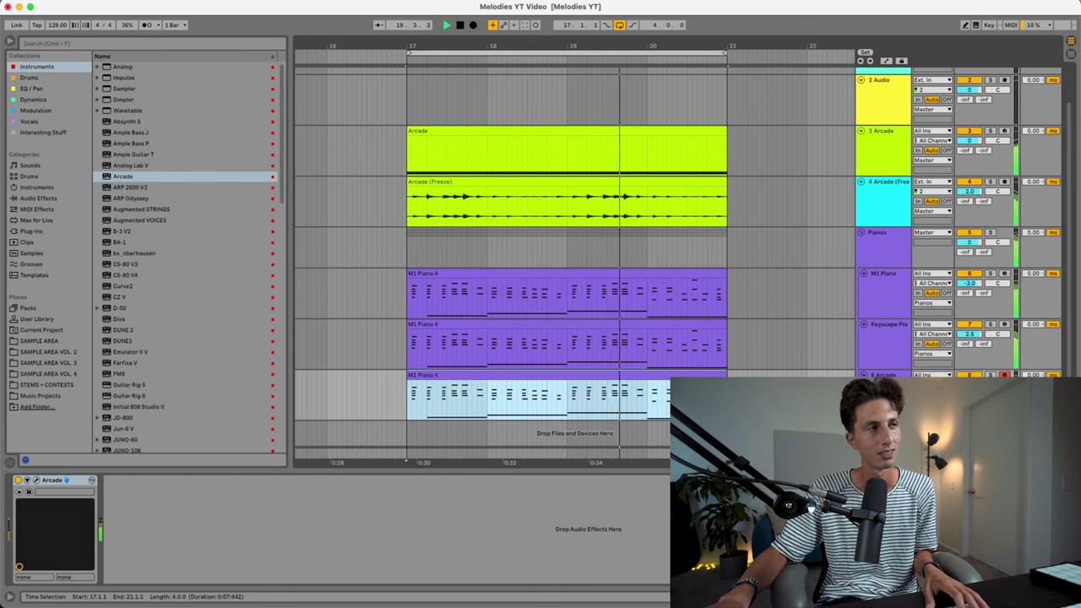
click(762, 342)
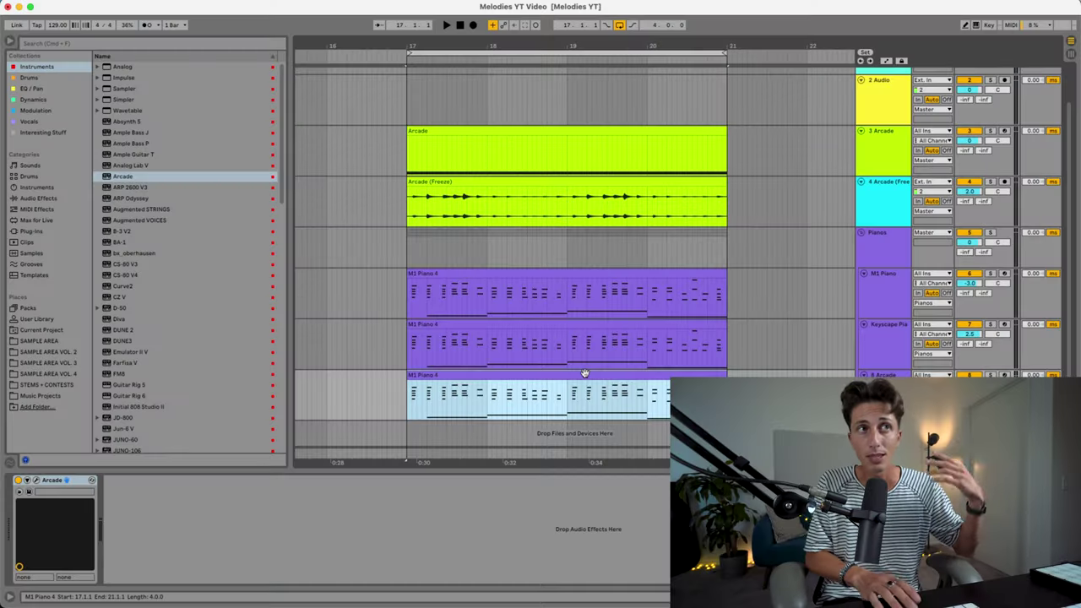
key(space)
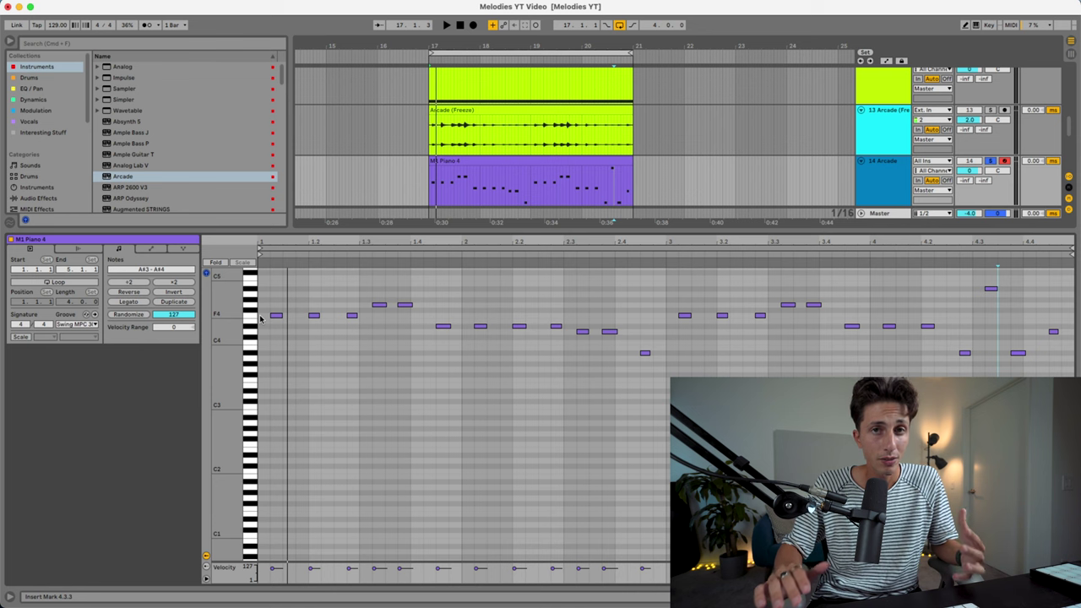
Transpose all notes of the M1 Piano 4 clip on the Arcade track up seven semitones.
key(super+a)
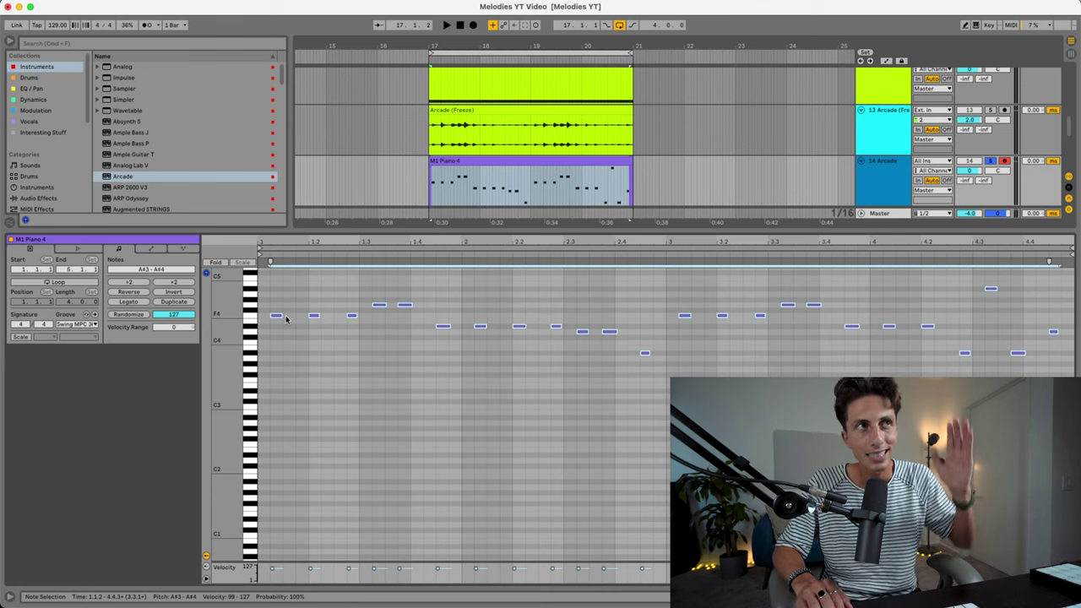
key(Up)
key(Up)
key(Up)
key(Up)
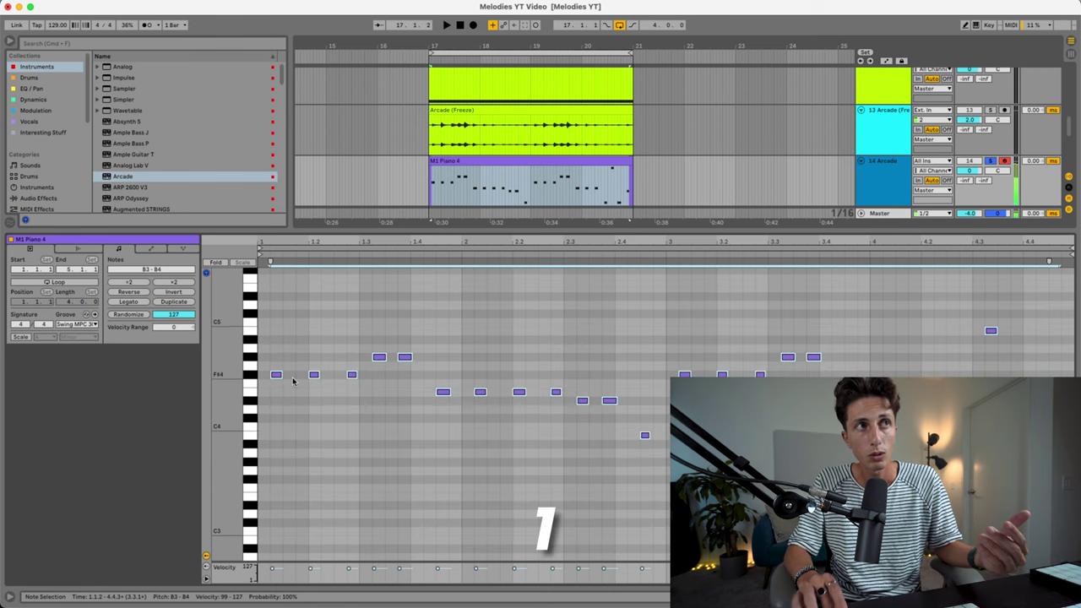
key(Up)
key(Up)
key(Up)
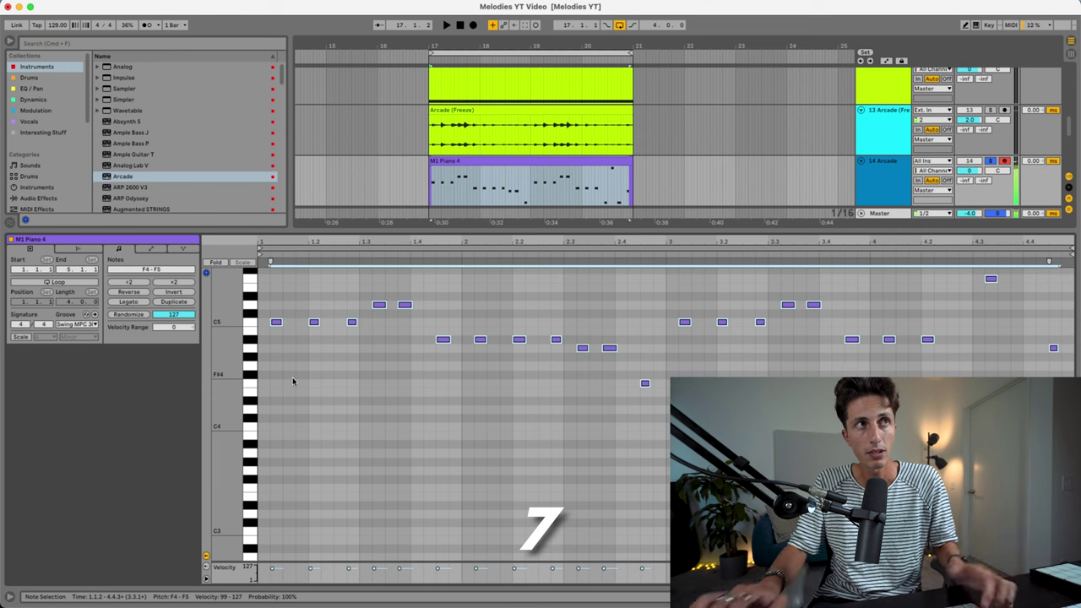
Turn on scale highlighting for the M1 Piano 4 clip and set its scale to G Minor.
click(21, 337)
click(44, 337)
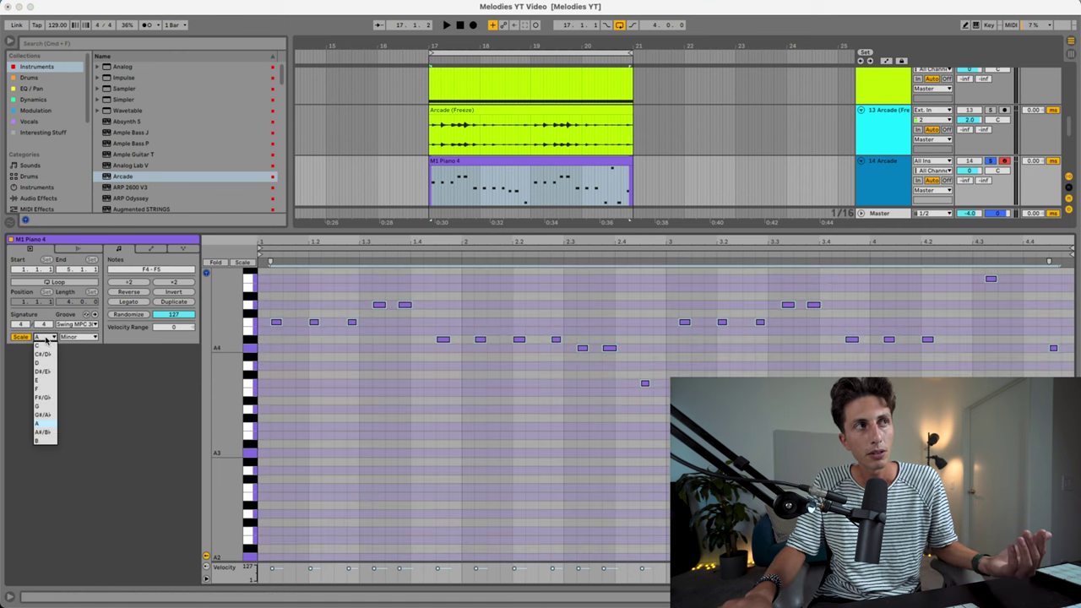
click(44, 408)
click(356, 383)
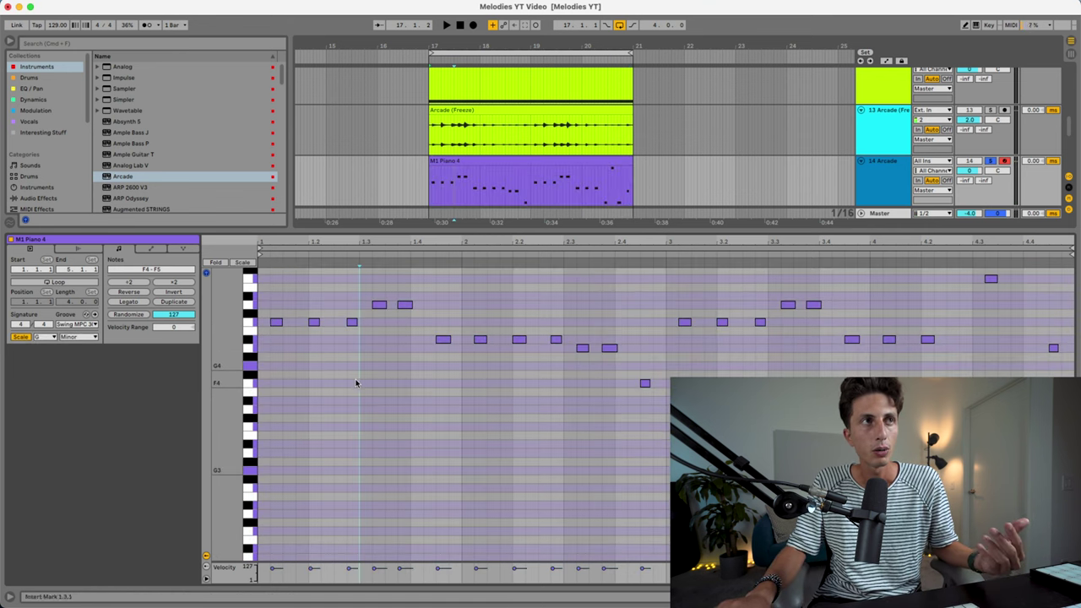
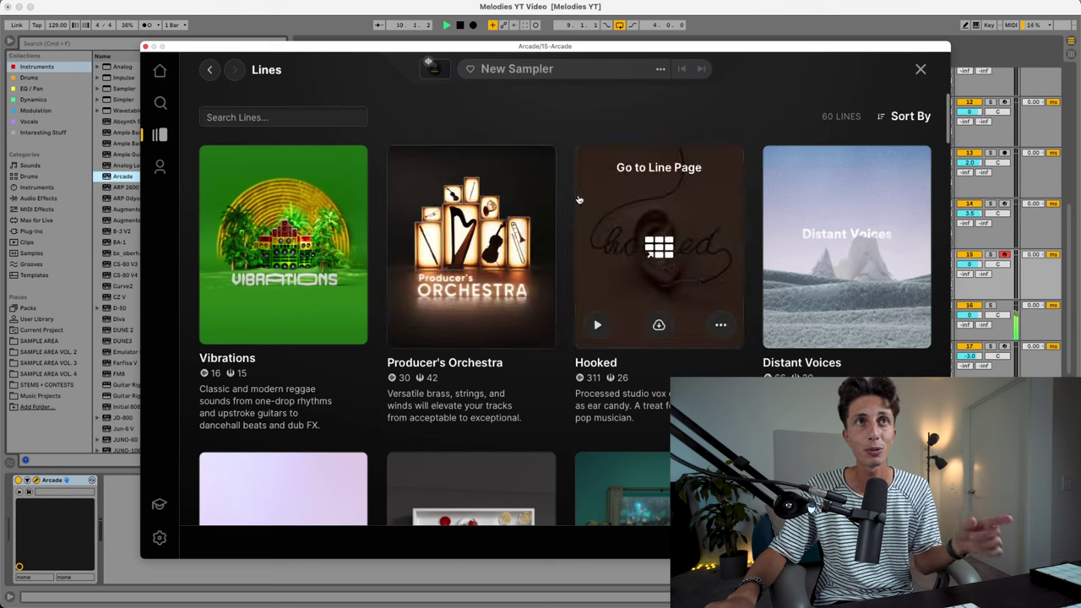
Open the Hooked line and browse its vocal samplers.
click(606, 363)
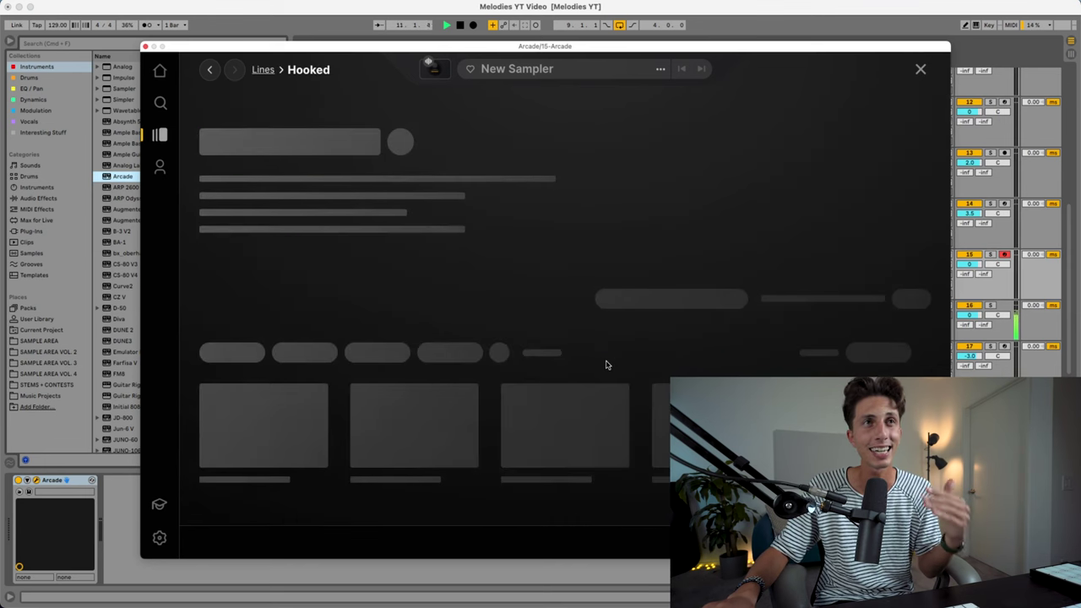
scroll(606, 360, down, 5)
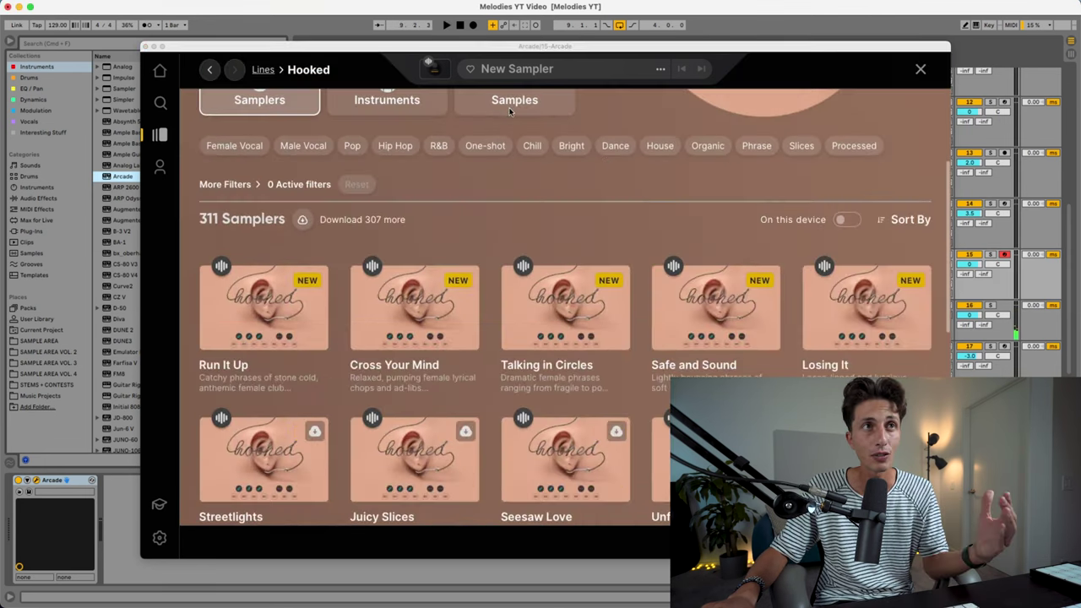
scroll(510, 117, down, 10)
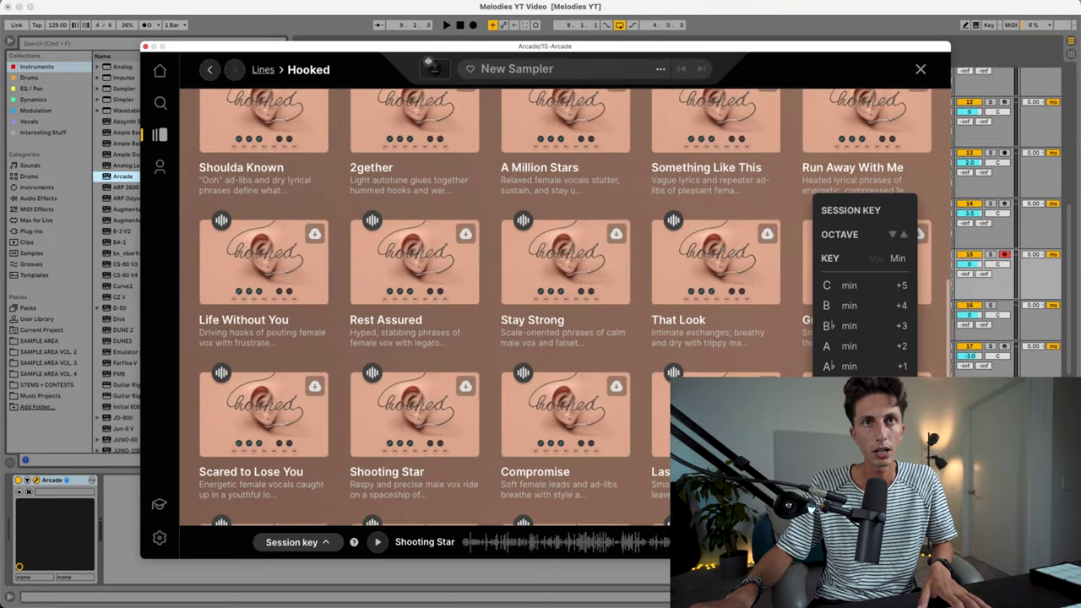
scroll(422, 405, down, 3)
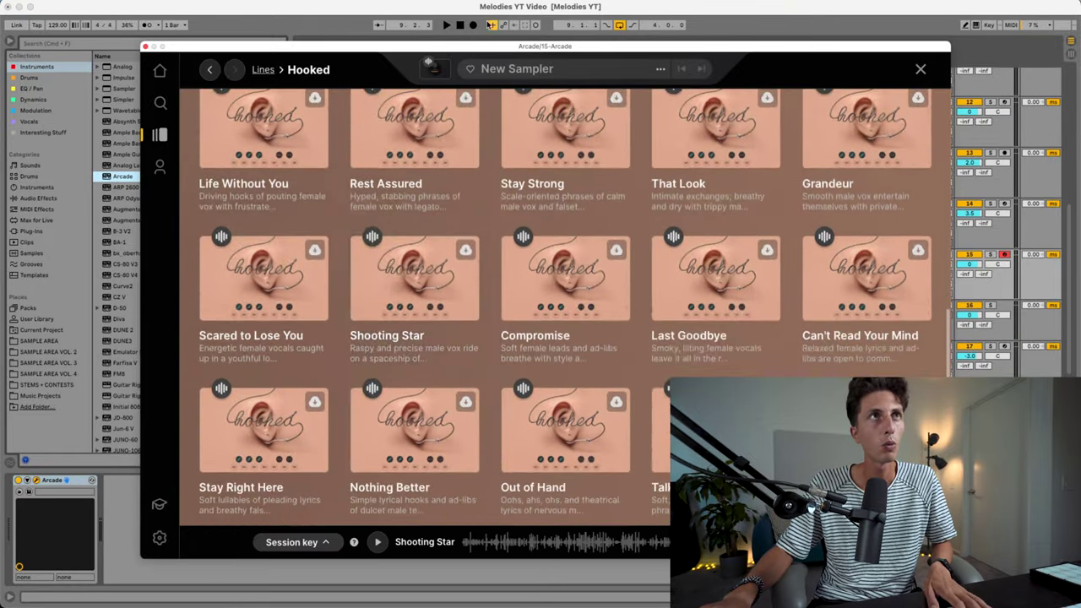
Play the arrangement and preview Hooked samplers such as Compromise and No Destination against it.
click(448, 25)
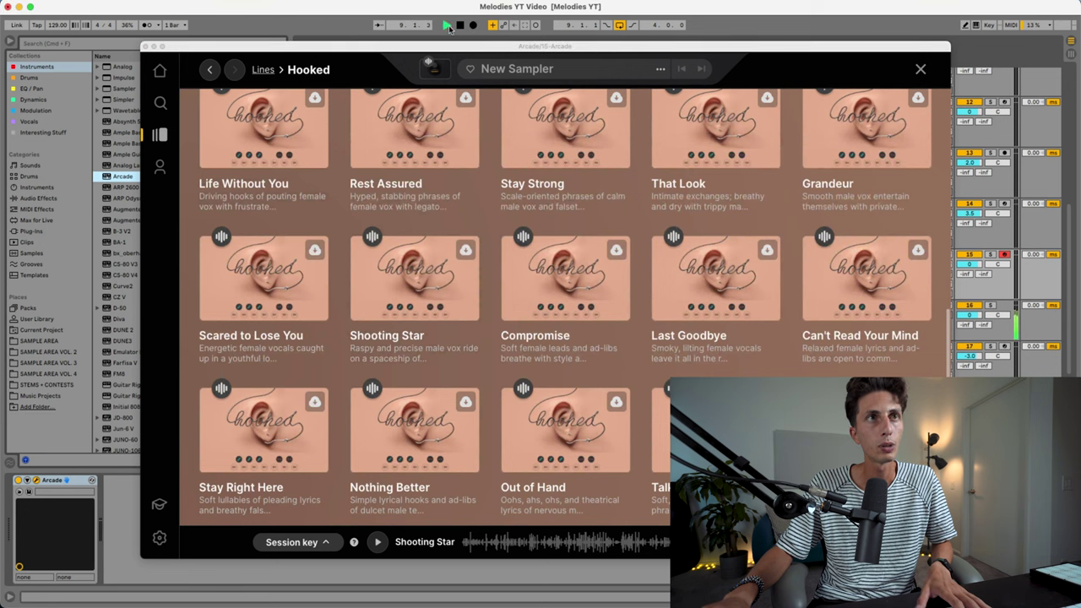
click(515, 302)
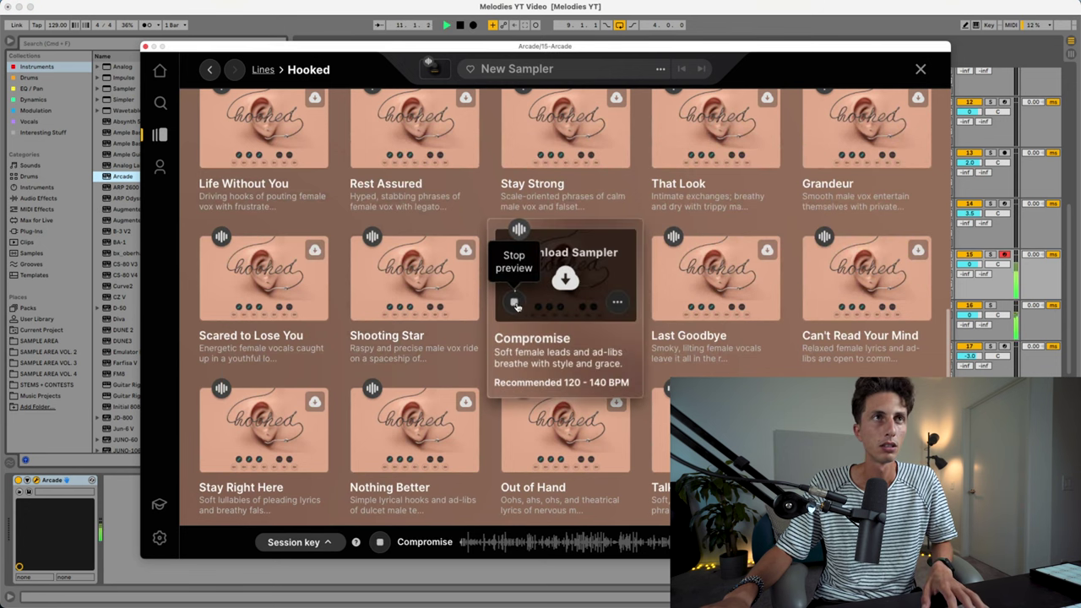
scroll(523, 306, down, 1)
scroll(523, 309, down, 1)
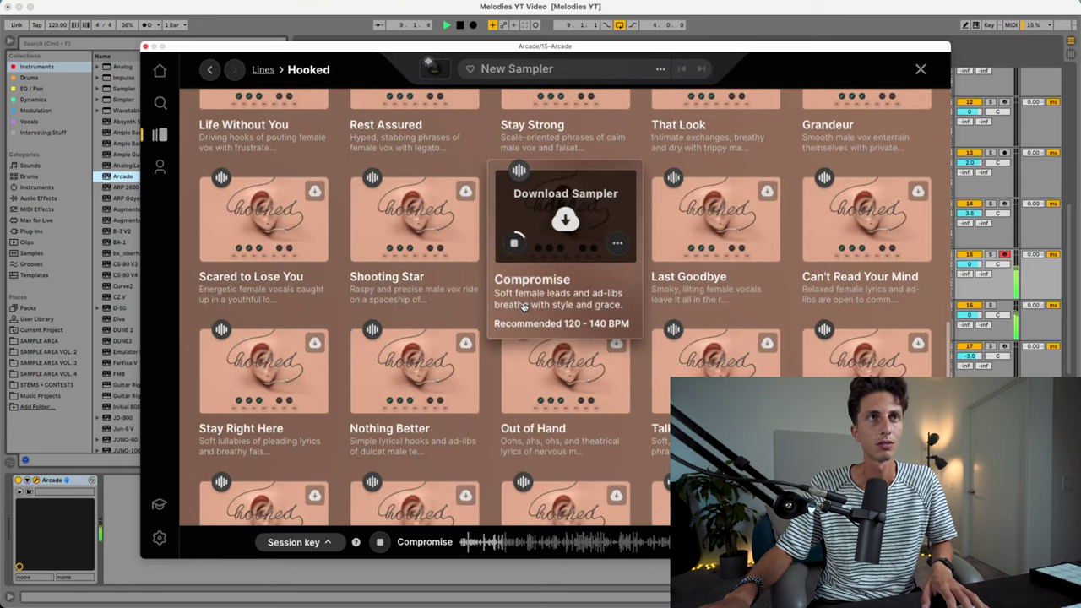
scroll(494, 292, down, 2)
scroll(507, 337, up, 1)
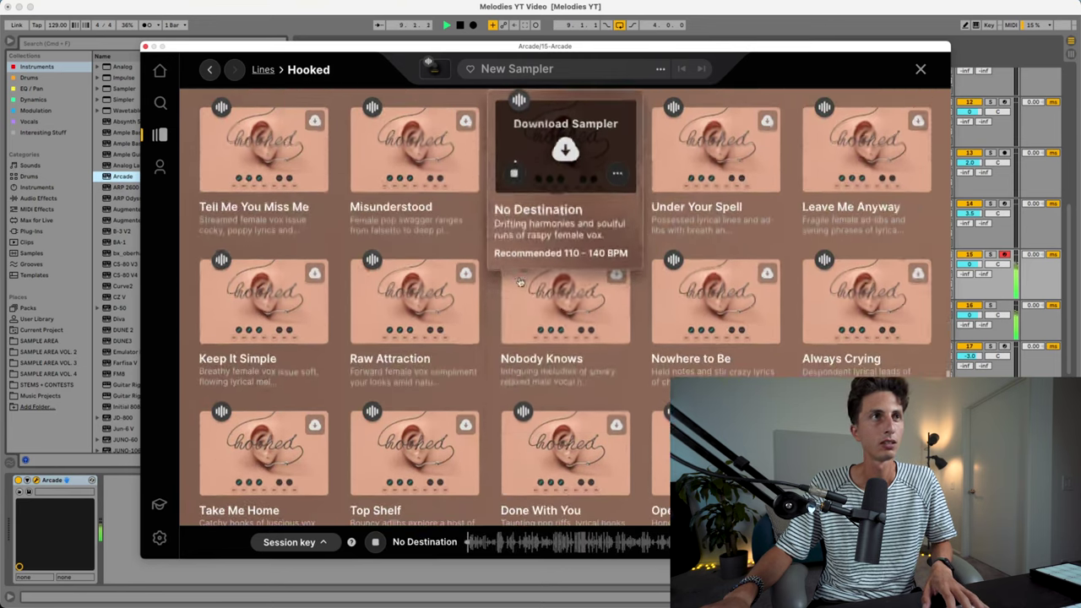
scroll(519, 282, down, 1)
scroll(519, 282, up, 4)
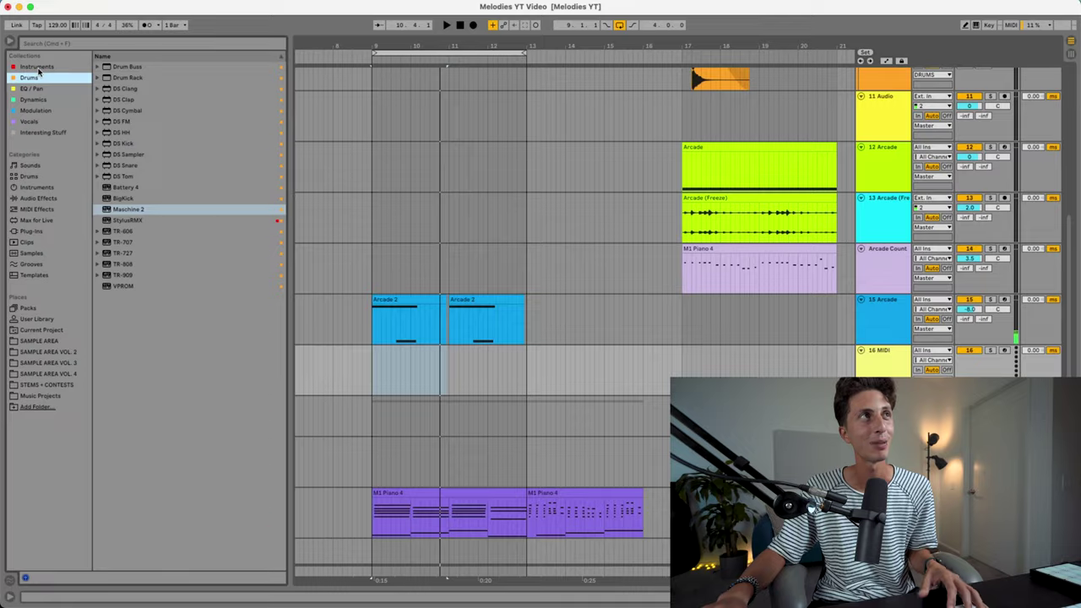
Add Arcade from the Instruments collection to the empty 16 MIDI track.
click(36, 66)
click(127, 177)
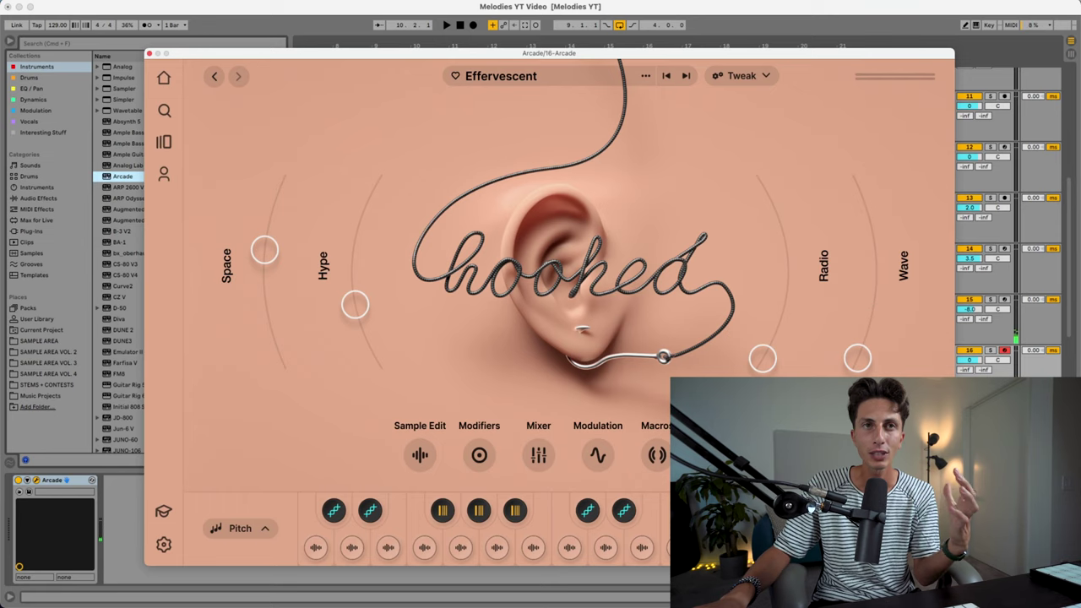
Open the Tell Me We'll Be Ok vocal sample of the Effervescent kit for editing, set its speed to 1/2 and audition it.
click(751, 484)
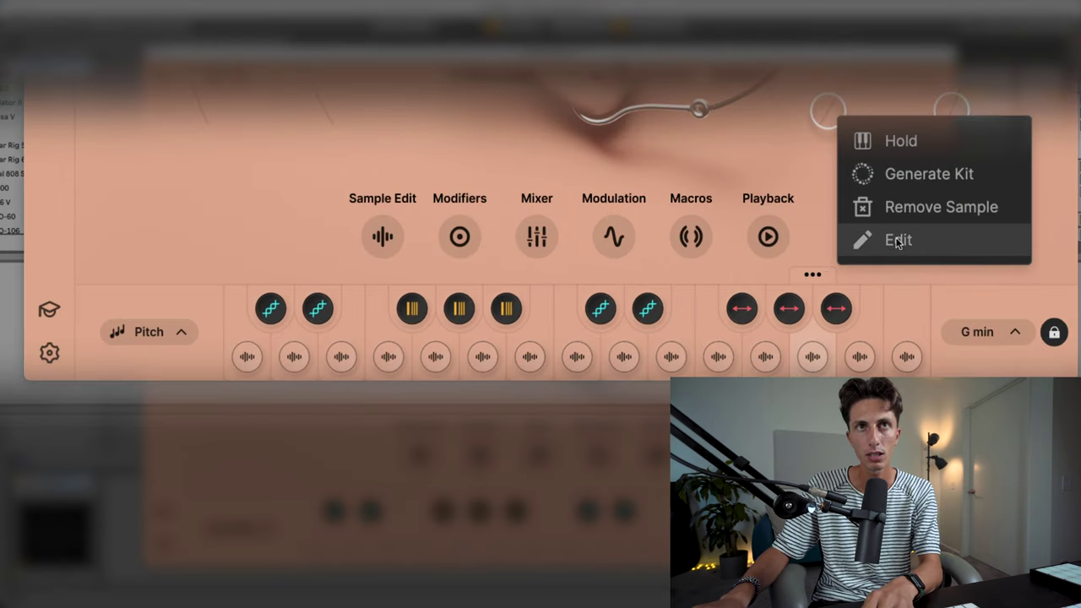
click(818, 456)
click(909, 198)
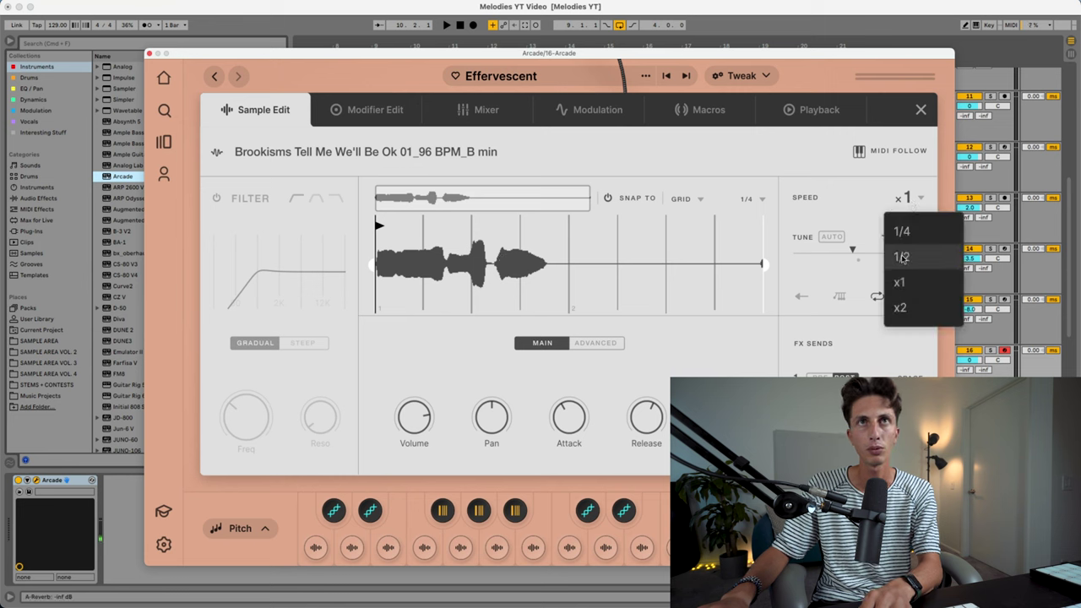
click(902, 257)
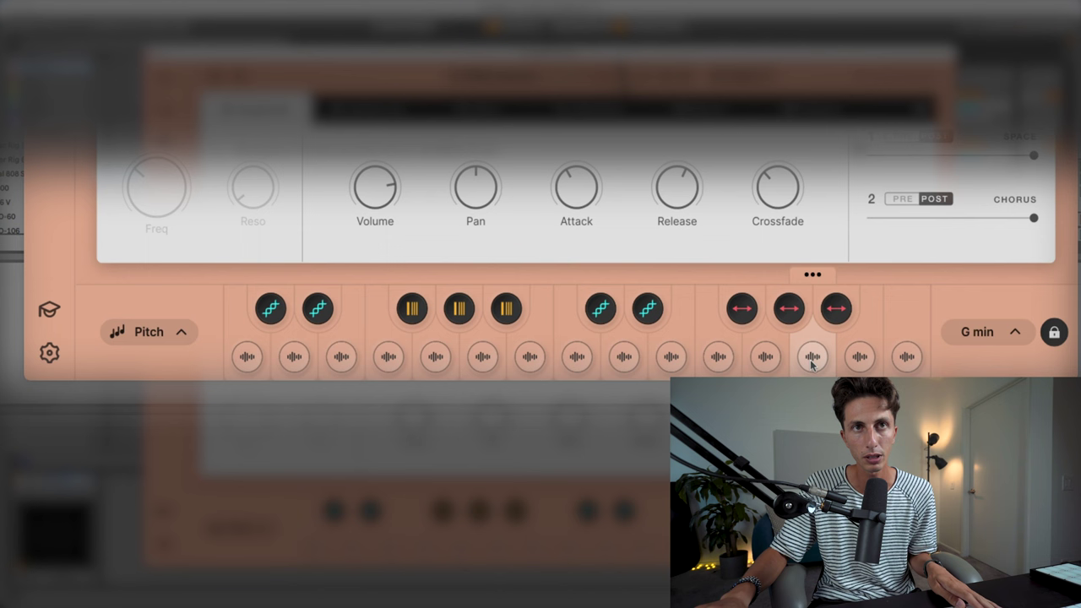
drag(812, 363, 861, 356)
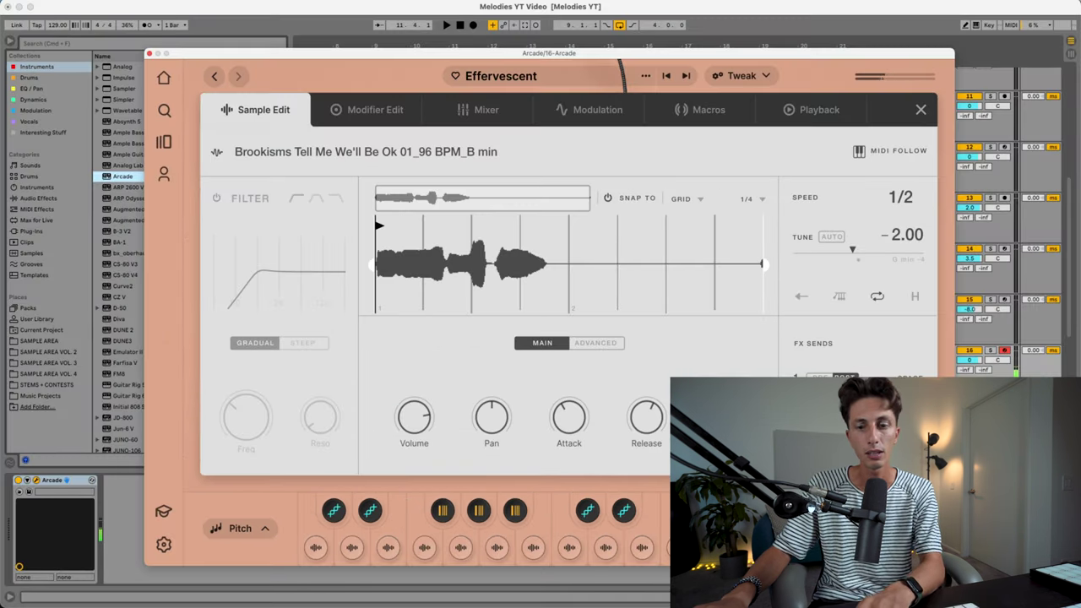
click(901, 199)
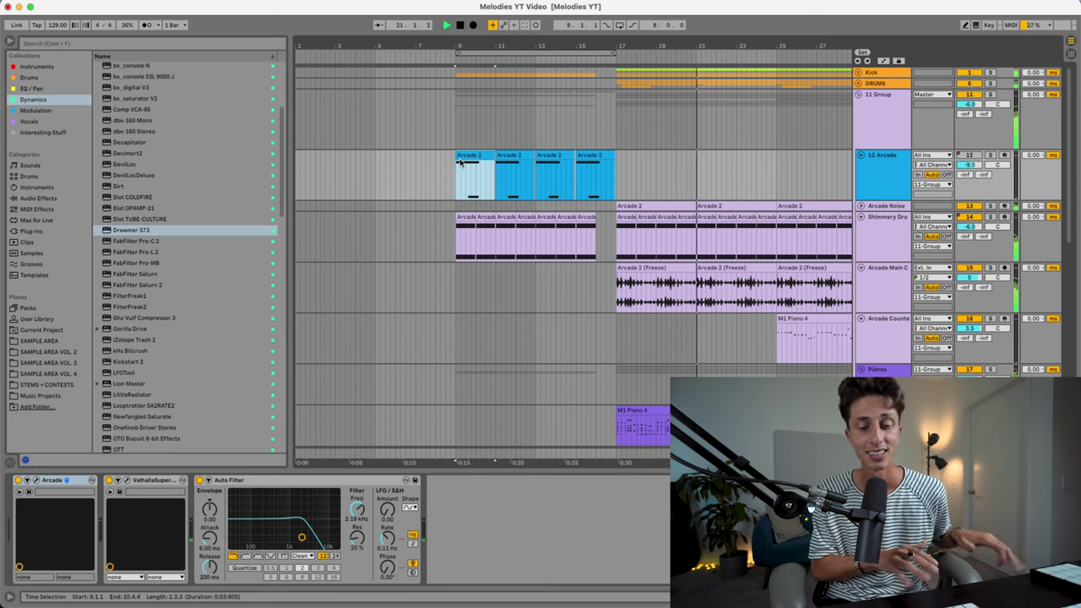
Review the playing arrangement from bar 17 to its end, examining the Arcade, piano and vocal layers.
scroll(668, 279, down, 5)
scroll(674, 282, right, 5)
scroll(674, 282, down, 5)
scroll(675, 271, up, 5)
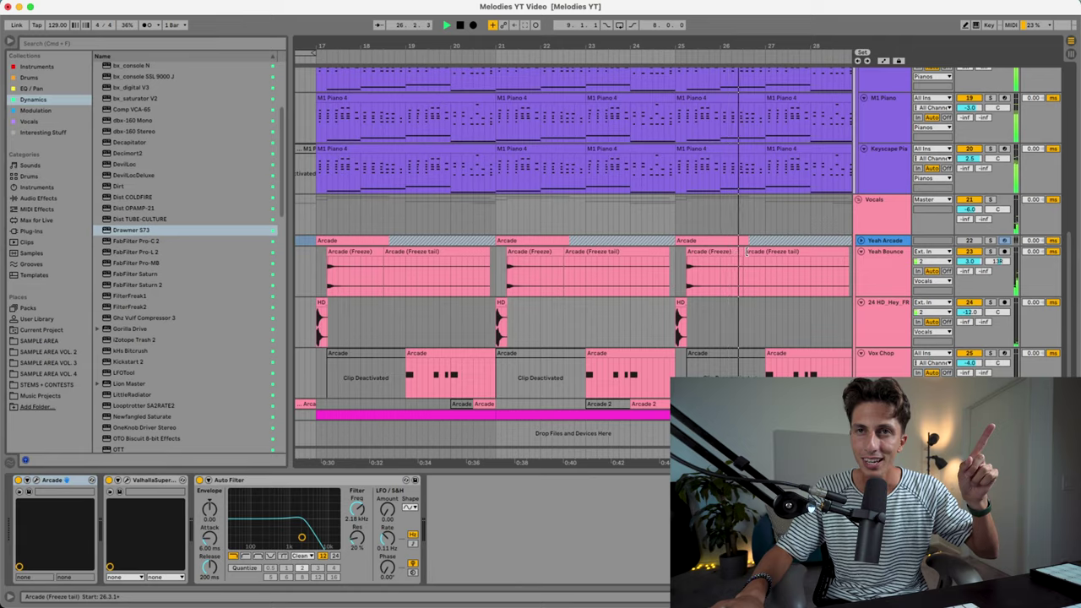
scroll(747, 252, up, 5)
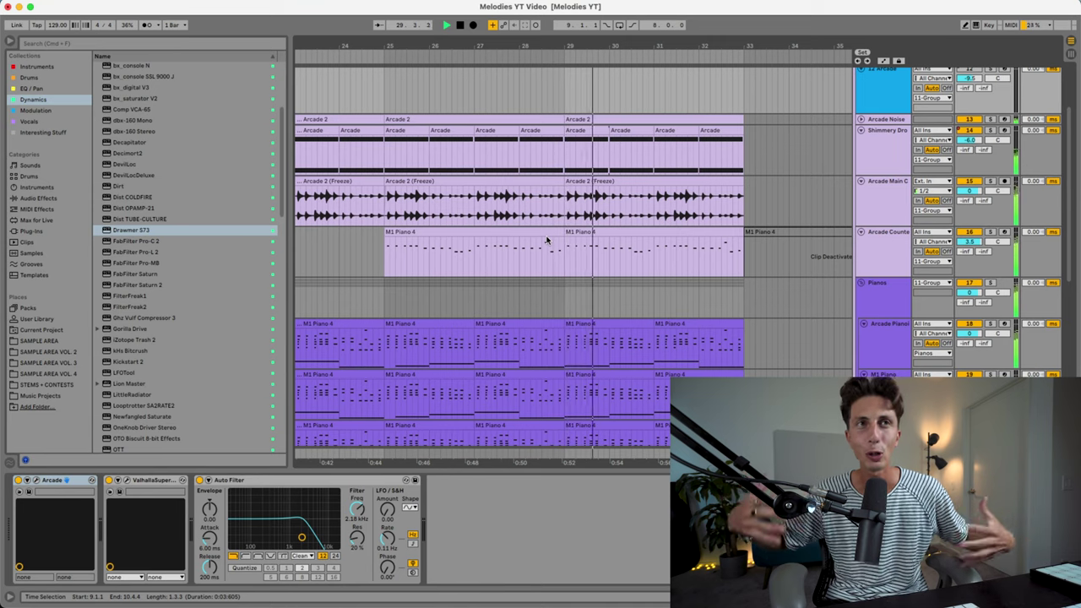
scroll(583, 245, down, 3)
scroll(582, 245, down, 4)
scroll(642, 309, down, 1)
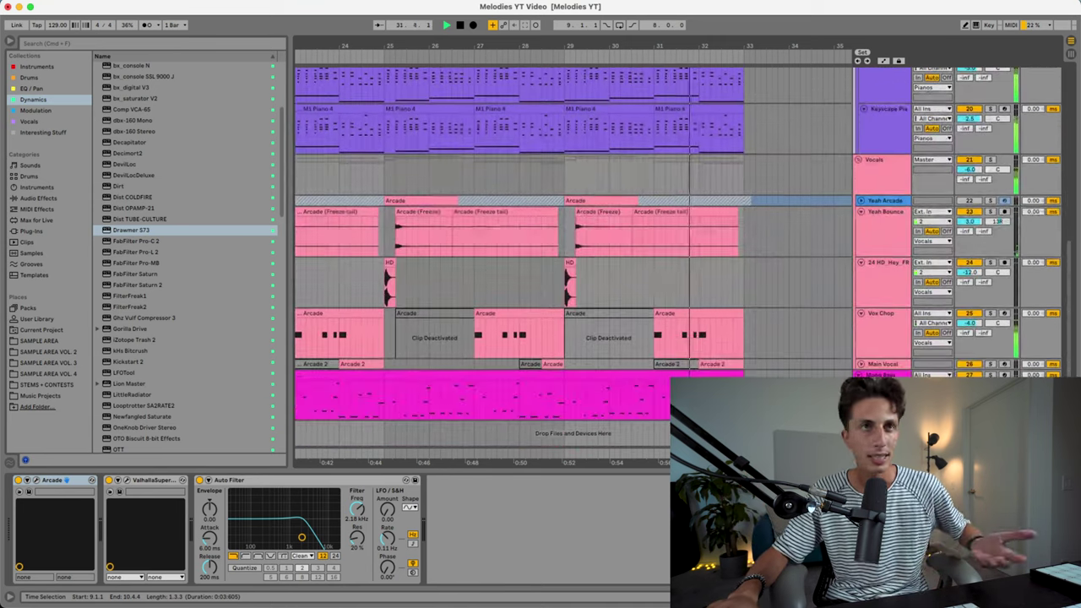
scroll(574, 245, right, 1)
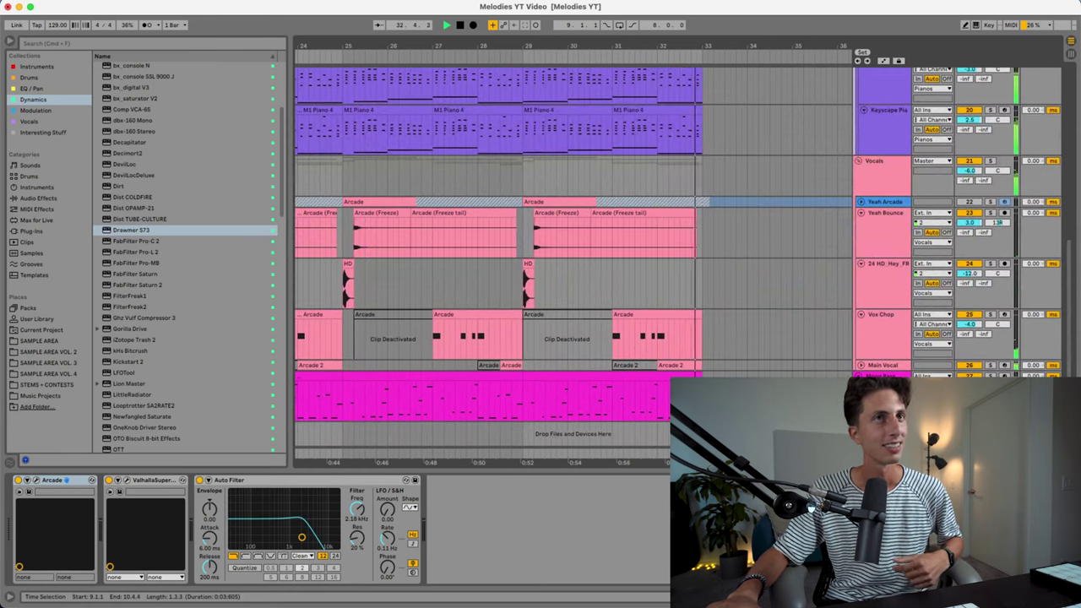